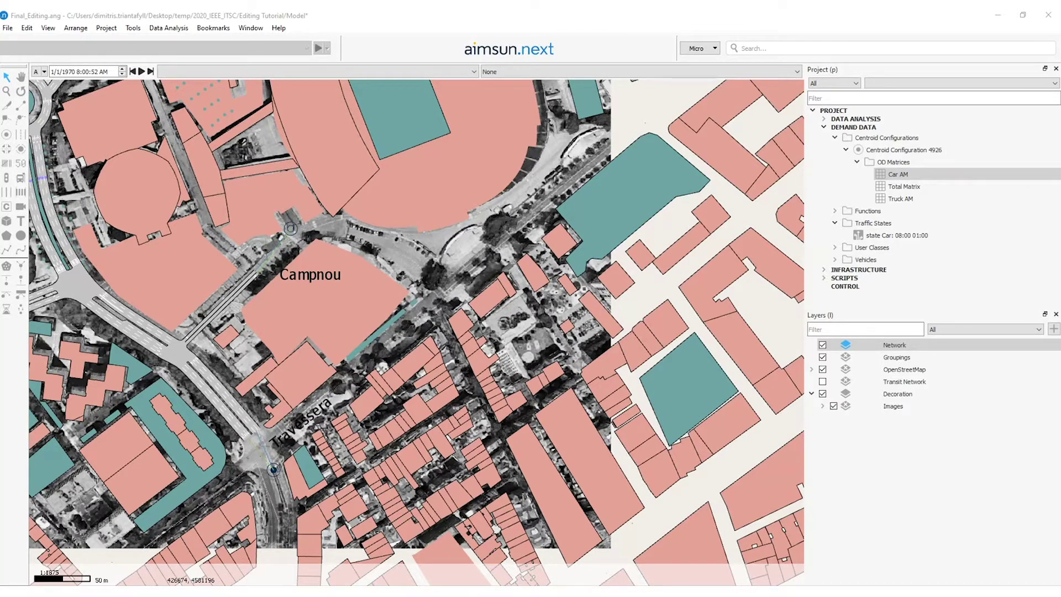
# Create Traffic Demand 4951 and drag it onto the Traffic Demands folder to duplicate it
pyautogui.click(103, 29)
pyautogui.moveTo(118, 41)
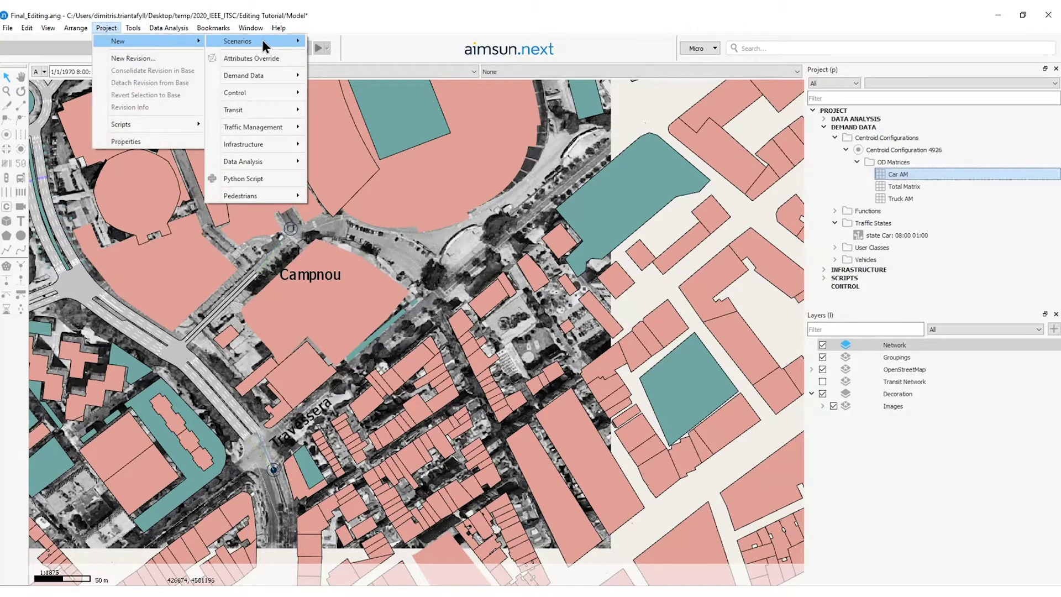
pyautogui.moveTo(244, 75)
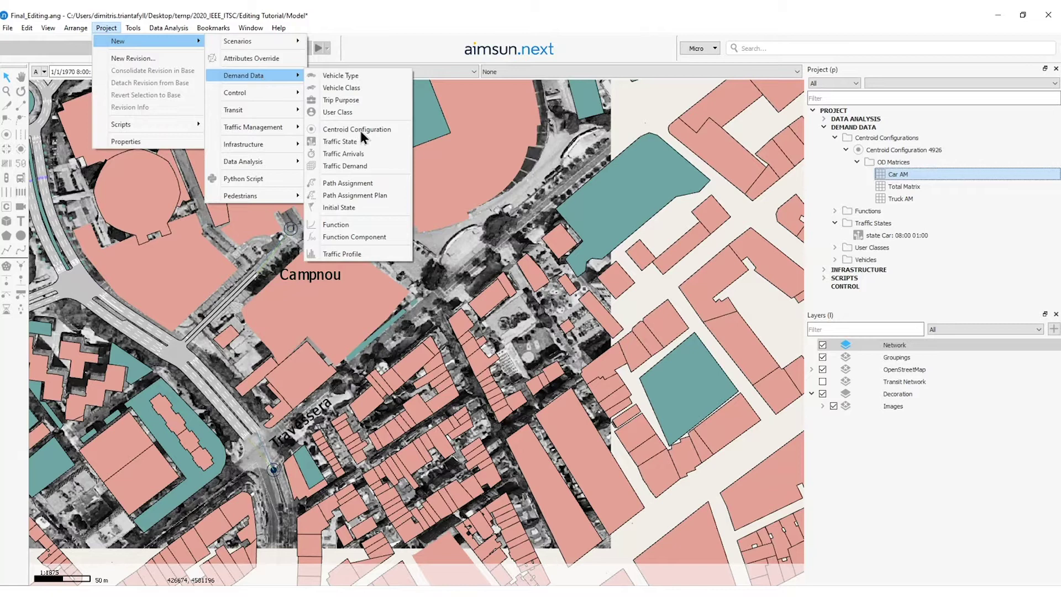
pyautogui.click(363, 167)
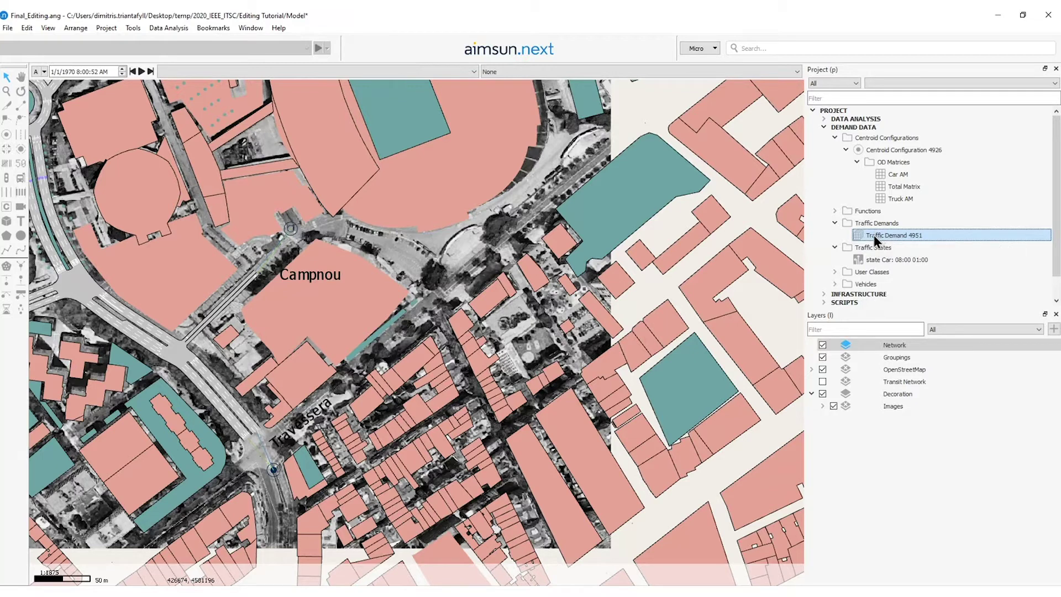
pyautogui.moveTo(875, 235); pyautogui.dragTo(873, 221)
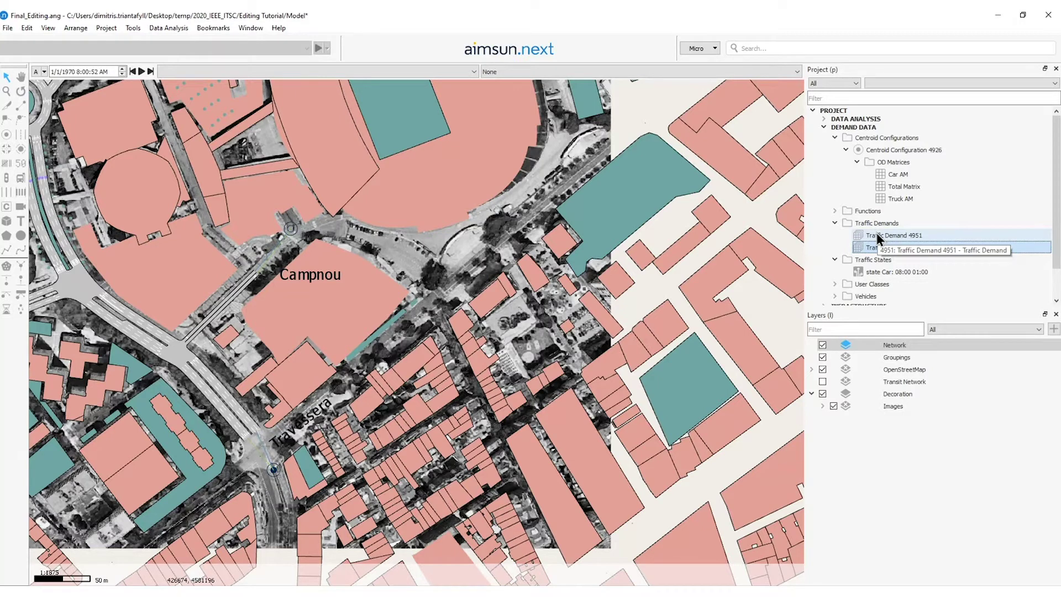
# Rename Traffic Demand 4951 to Traffic Demand Matrix: 8:00 start, one hour, Car AM and Truck AM matrices
pyautogui.doubleClick(876, 235)
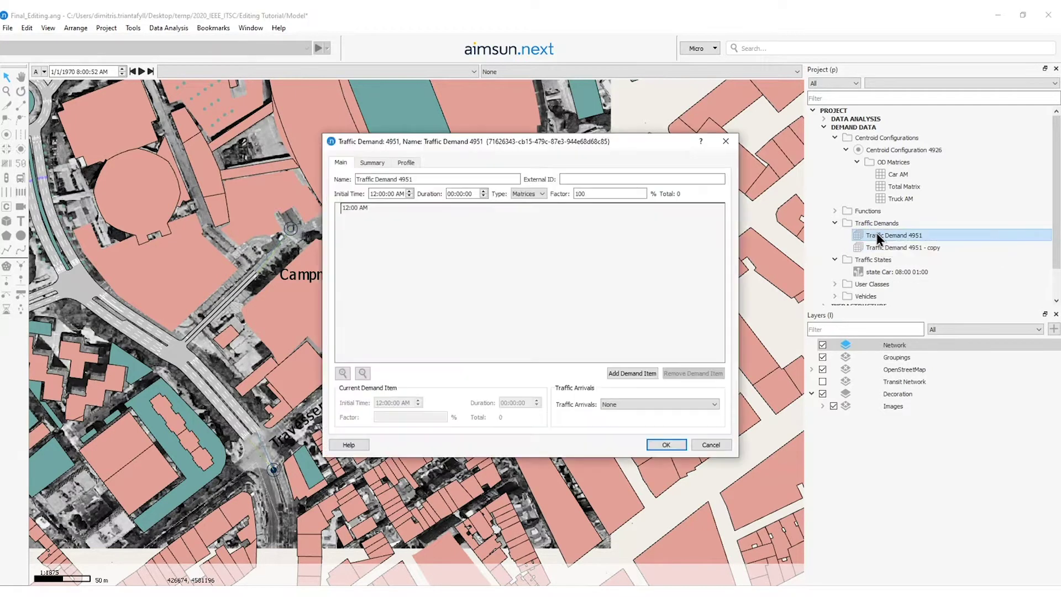
pyautogui.doubleClick(420, 179)
pyautogui.write('Matrix')
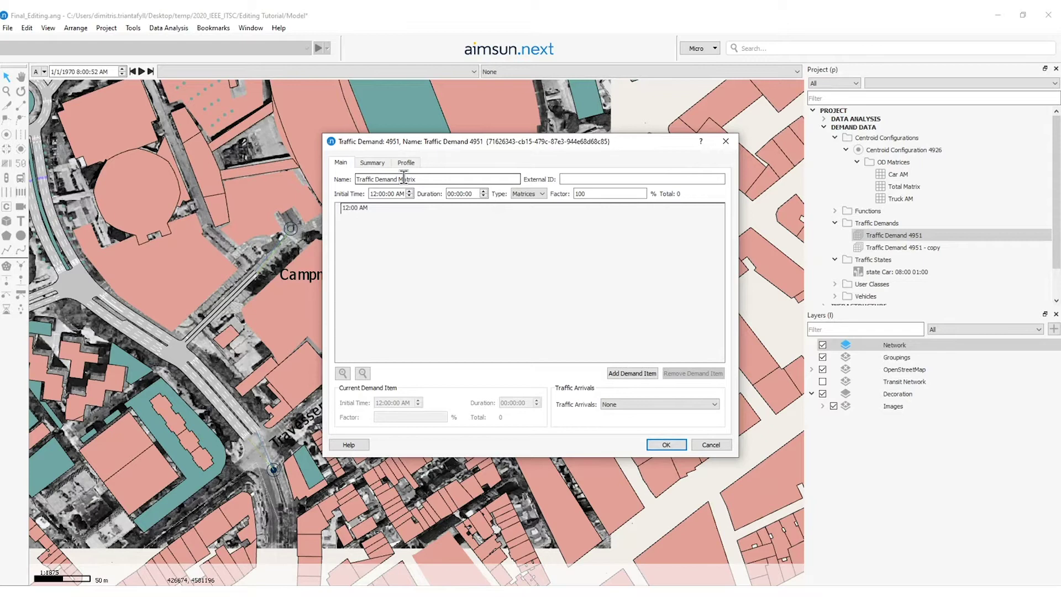
pyautogui.click(374, 194)
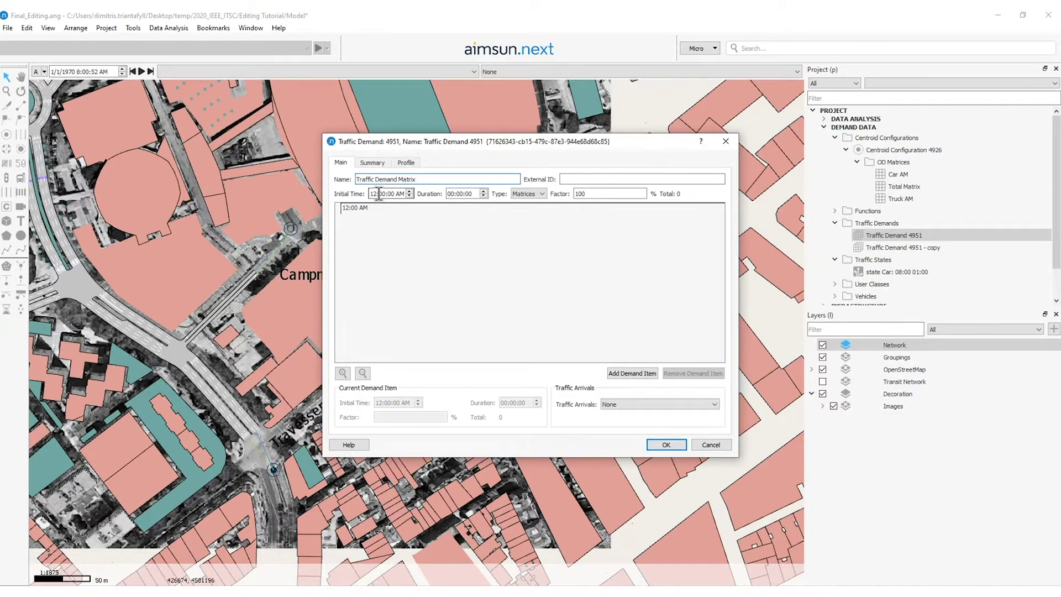
pyautogui.click(374, 194)
pyautogui.write('08')
pyautogui.click(454, 194)
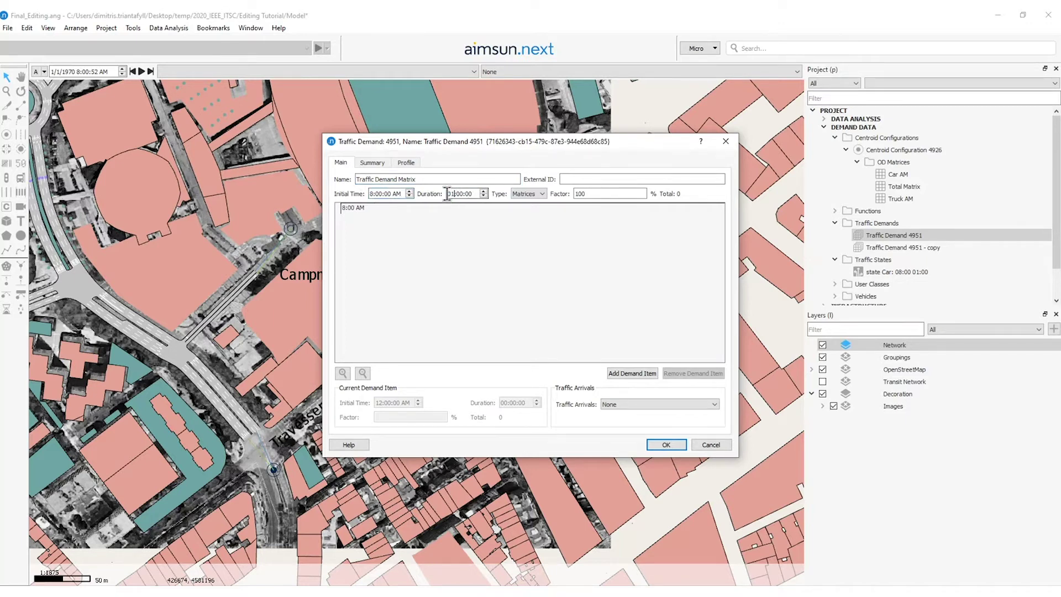
pyautogui.write('1')
pyautogui.press('Tab')
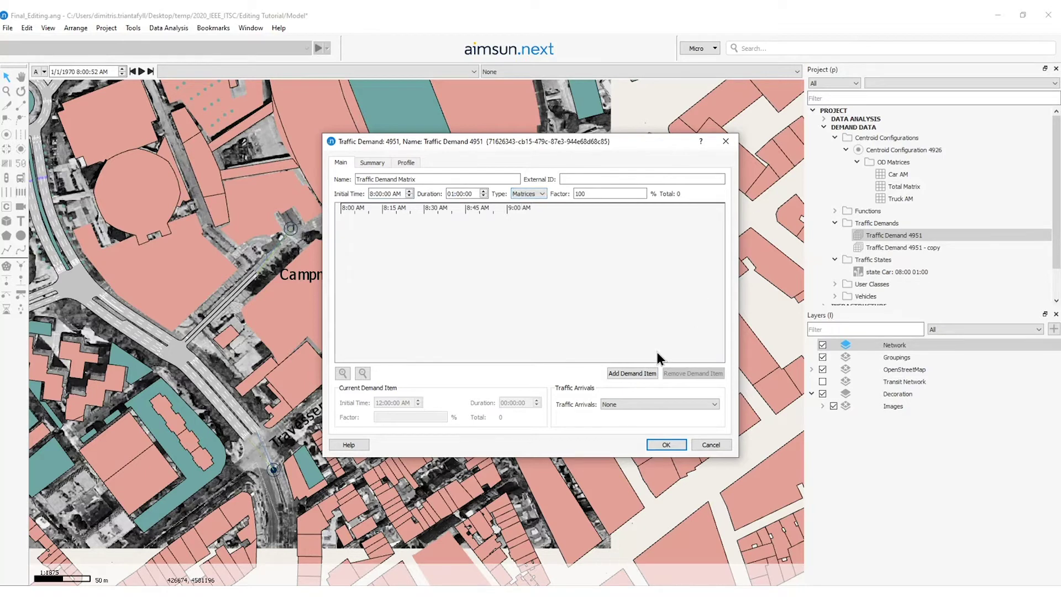
pyautogui.click(644, 374)
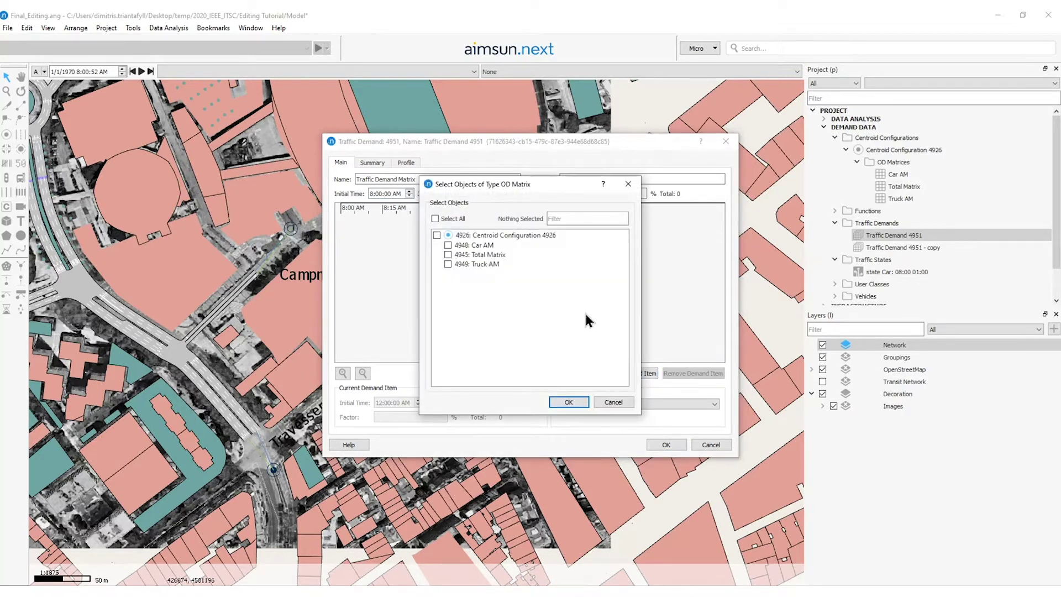
pyautogui.click(448, 246)
pyautogui.click(448, 263)
pyautogui.click(567, 402)
pyautogui.click(666, 444)
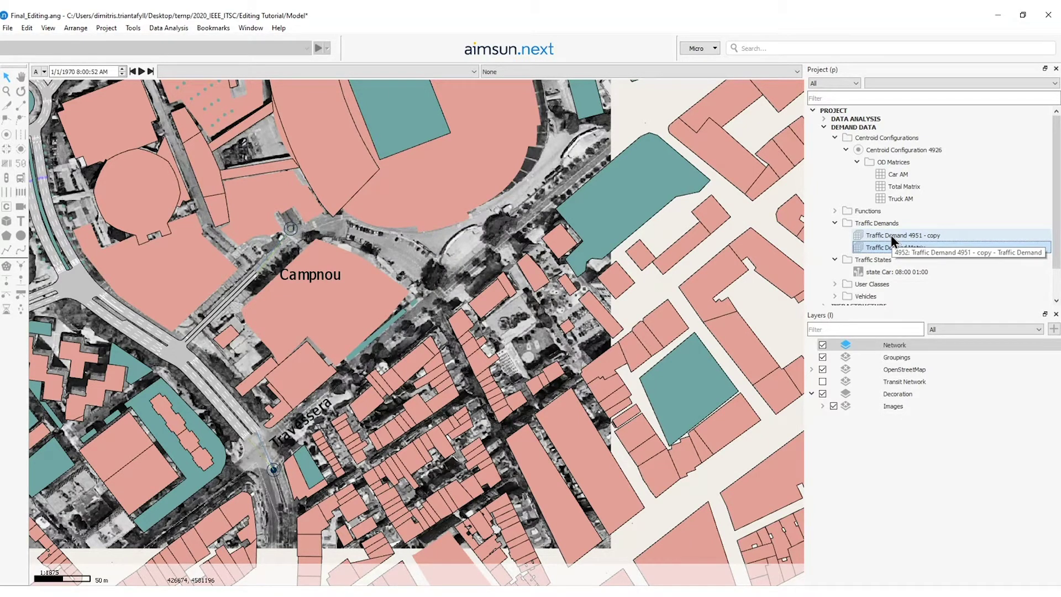
# Name the copy Traffic Demand States: 8:00 start, States type, using state Car: 08:00 01:00
pyautogui.doubleClick(892, 235)
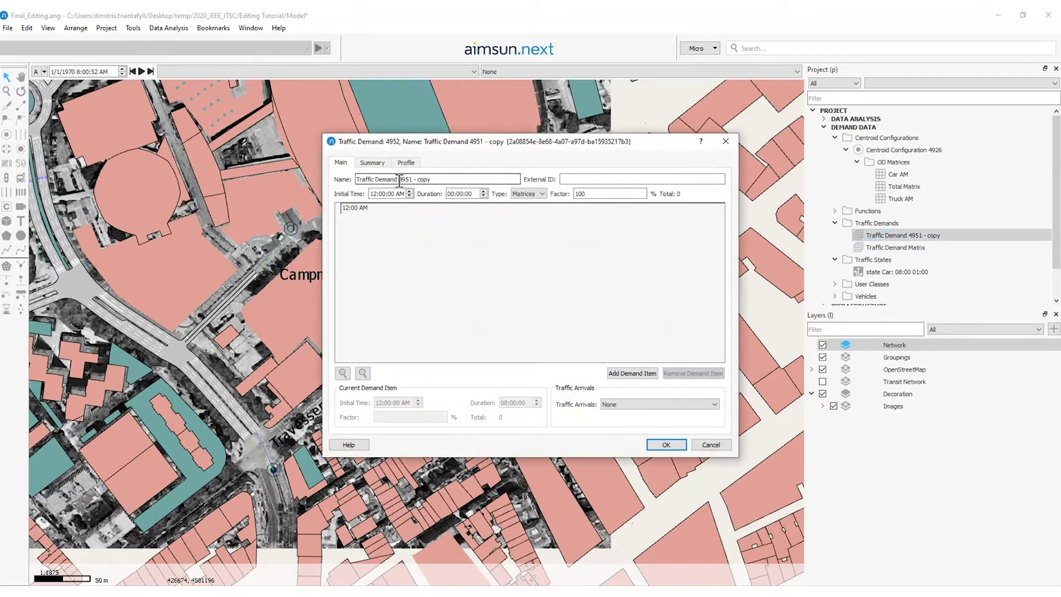
pyautogui.moveTo(399, 179); pyautogui.dragTo(468, 180)
pyautogui.write('States')
pyautogui.click(370, 194)
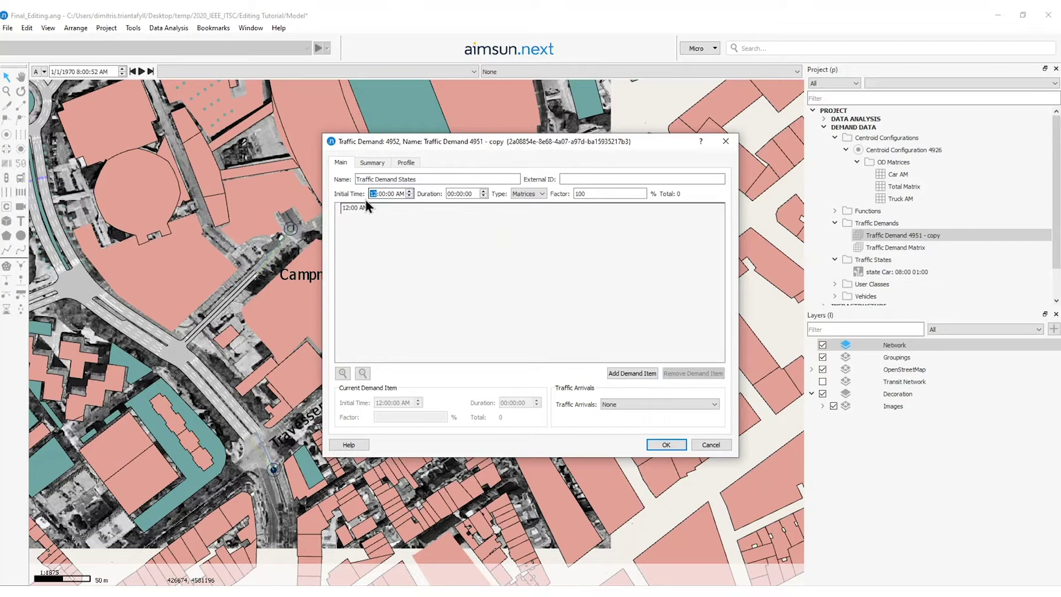
pyautogui.write('08')
pyautogui.click(451, 193)
pyautogui.write('1')
pyautogui.click(522, 195)
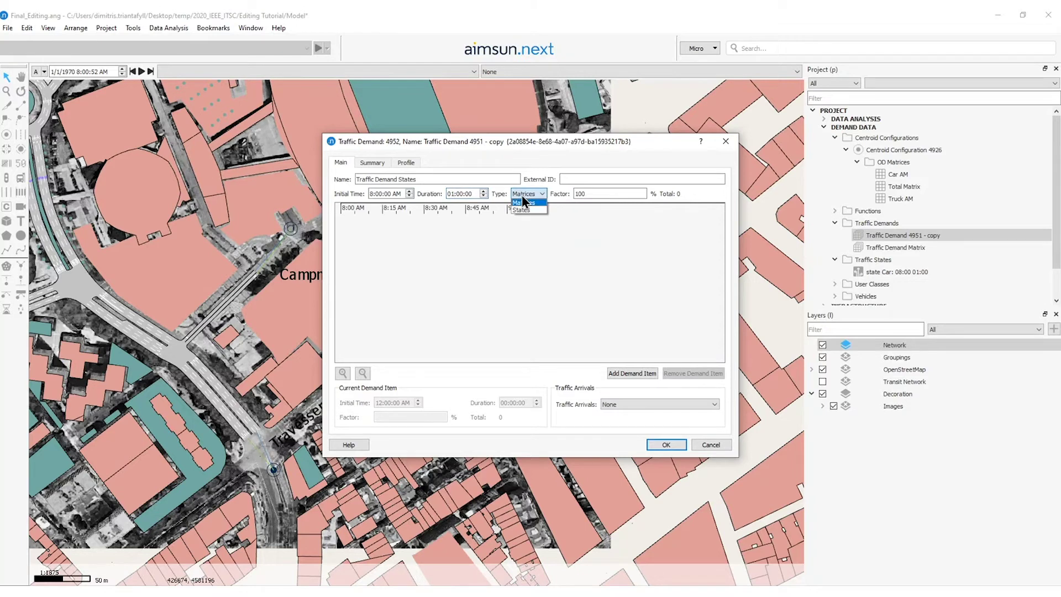
pyautogui.click(528, 209)
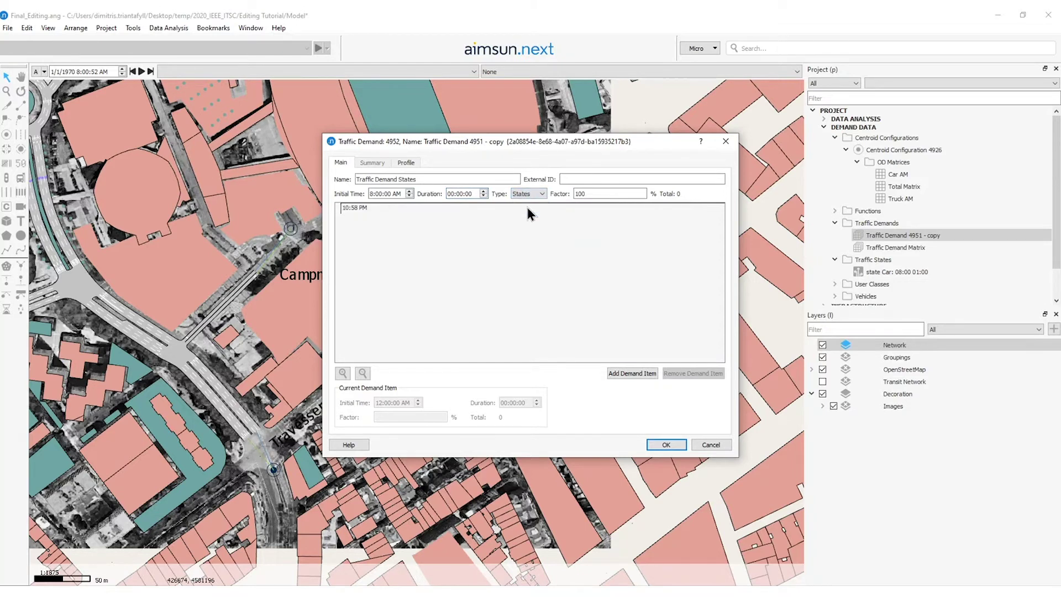
pyautogui.click(626, 374)
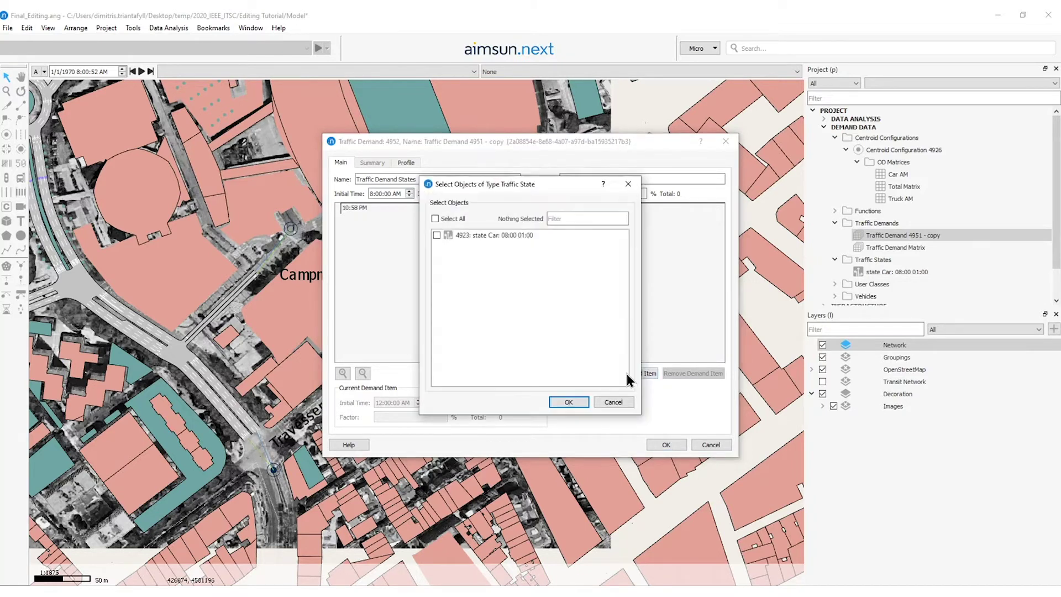
pyautogui.click(437, 235)
pyautogui.click(569, 400)
pyautogui.click(662, 446)
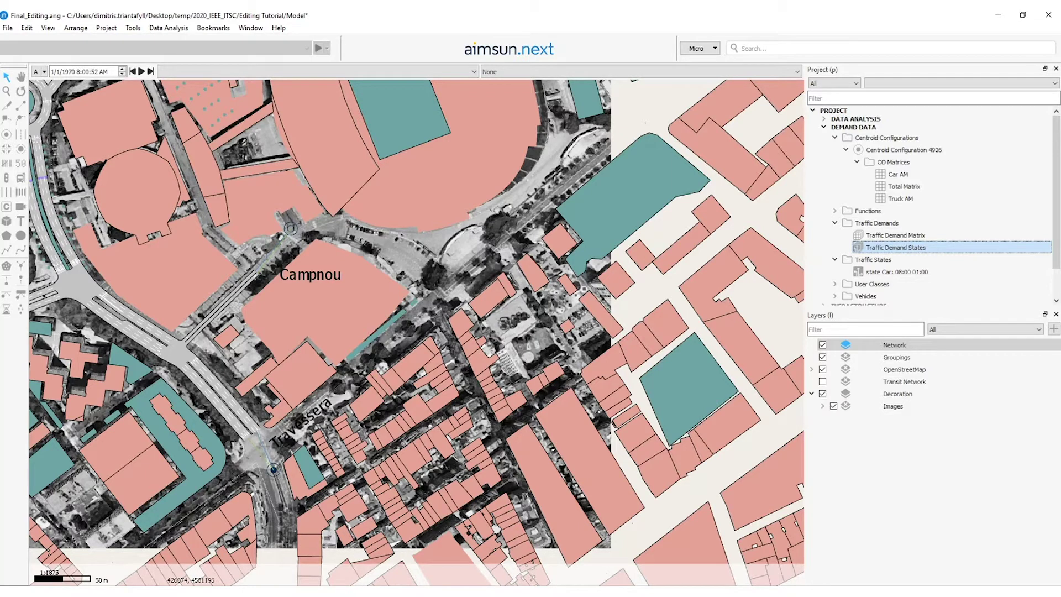
# Collapse the demand data branches and create Dynamic Scenario 4954
pyautogui.click(890, 301)
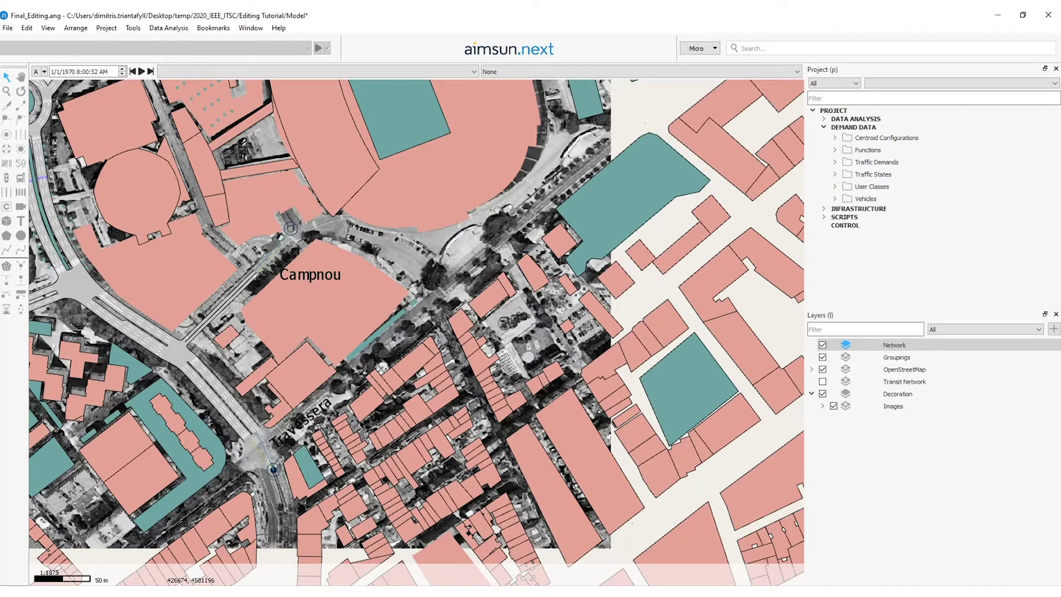
pyautogui.click(116, 27)
pyautogui.moveTo(237, 41)
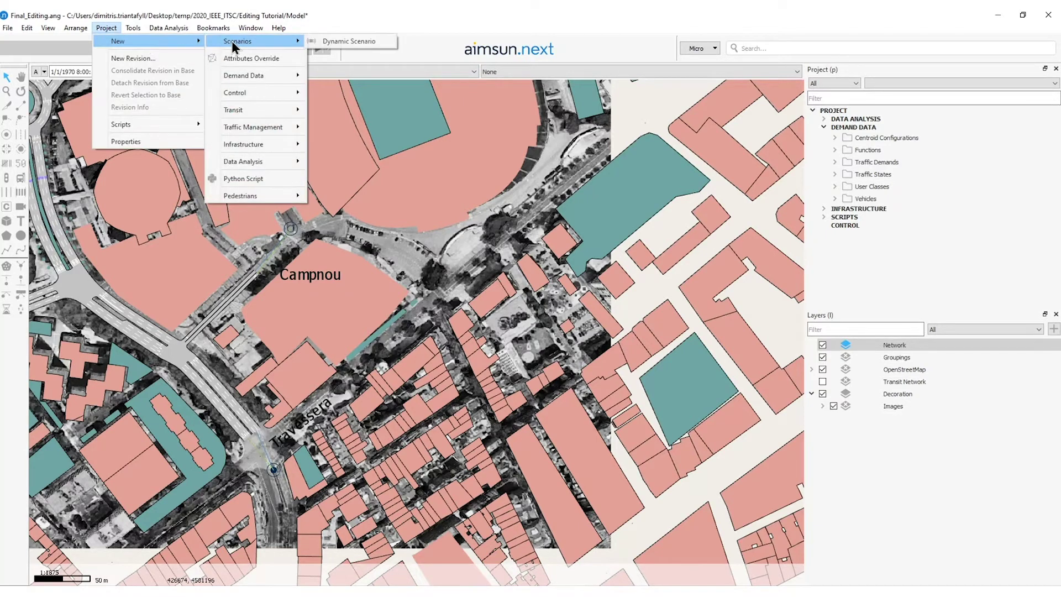
pyautogui.click(331, 44)
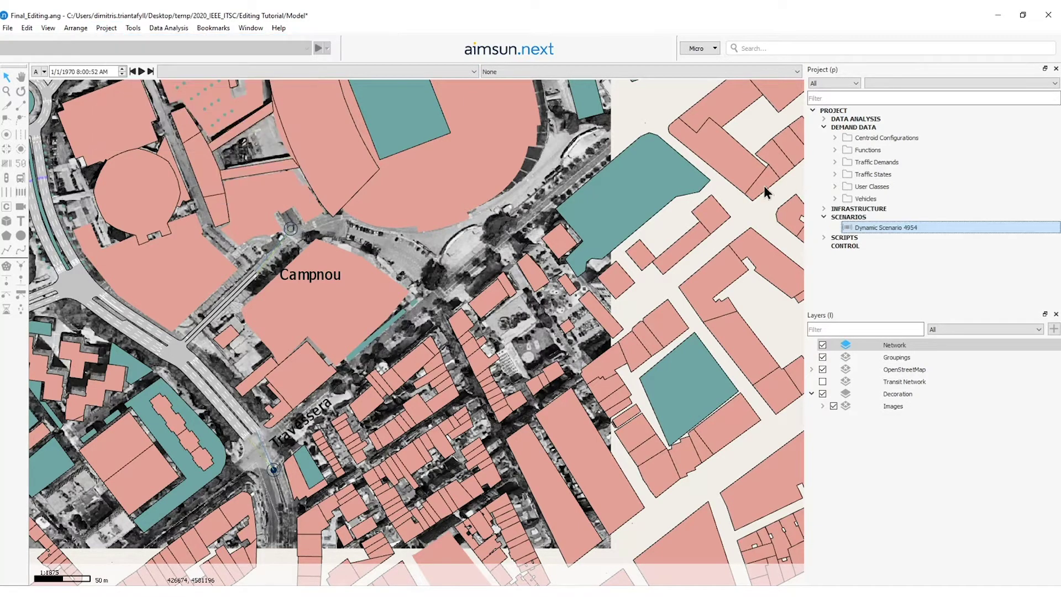
# Add Micro SRC Experiment 4955 to Dynamic Scenario 4954
pyautogui.rightClick(859, 228)
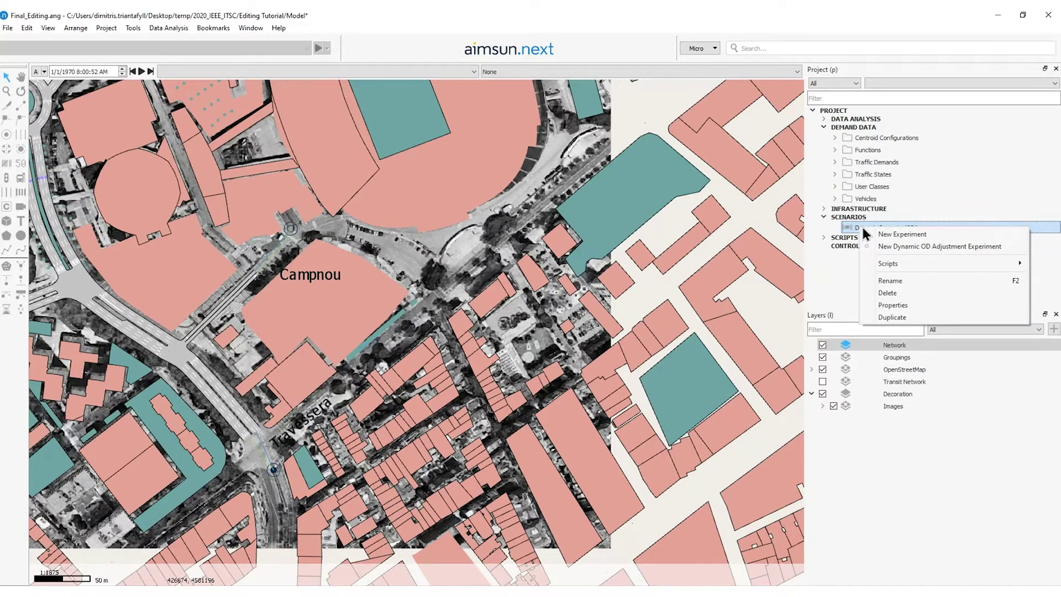
pyautogui.click(880, 236)
pyautogui.press('Return')
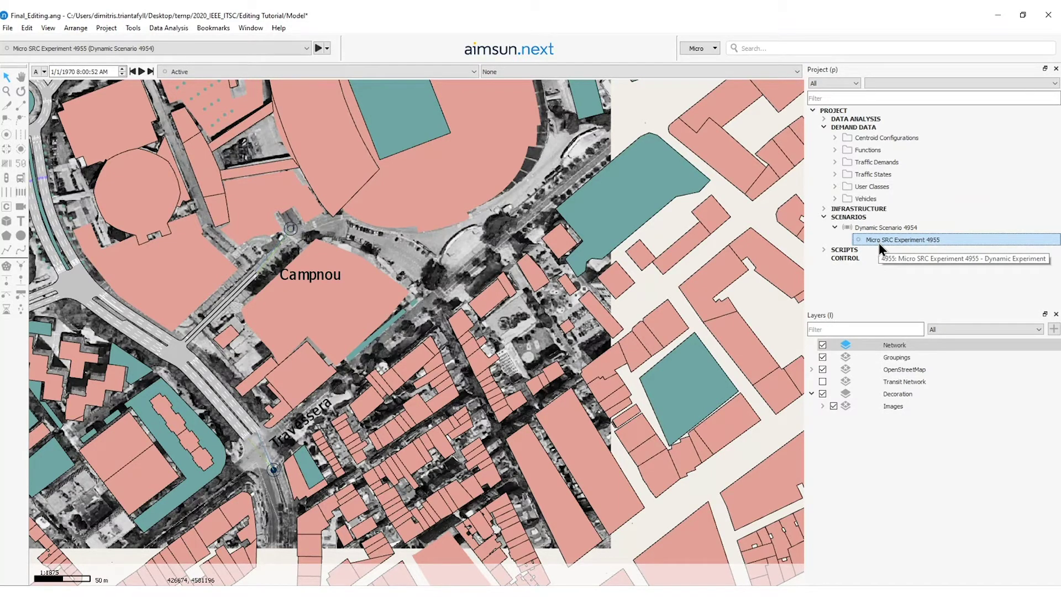
pyautogui.click(877, 230)
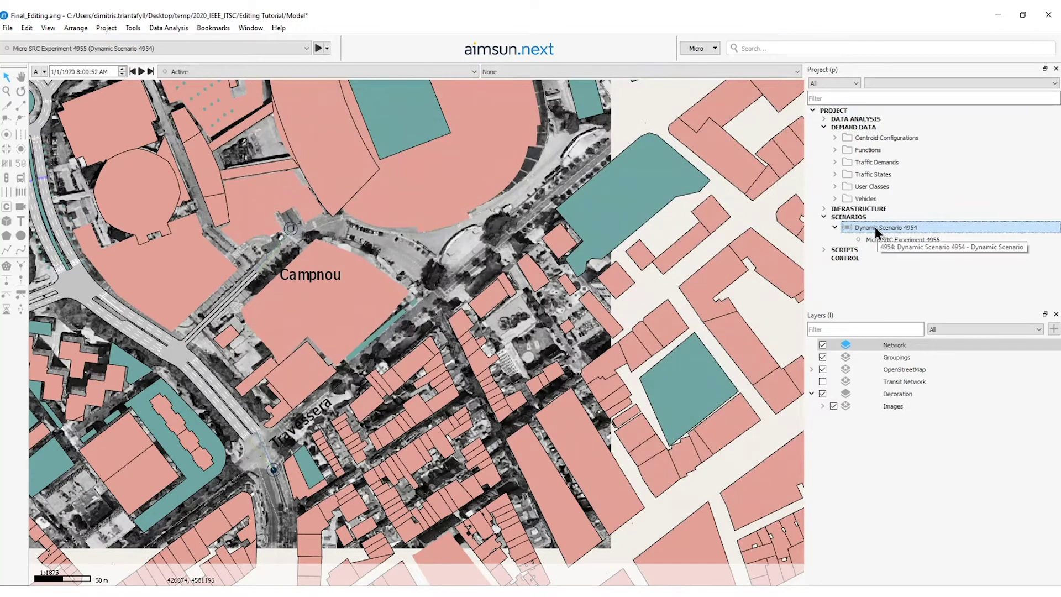
# Assign Traffic Demand Matrix to Dynamic Scenario 4954
pyautogui.doubleClick(875, 227)
pyautogui.click(331, 201)
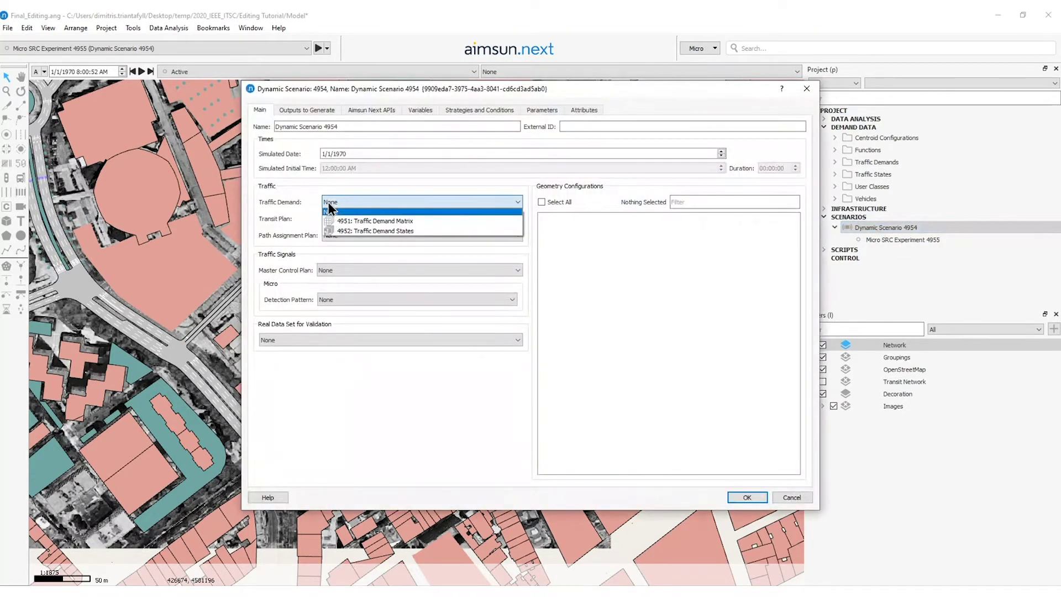
pyautogui.click(371, 221)
pyautogui.press('Return')
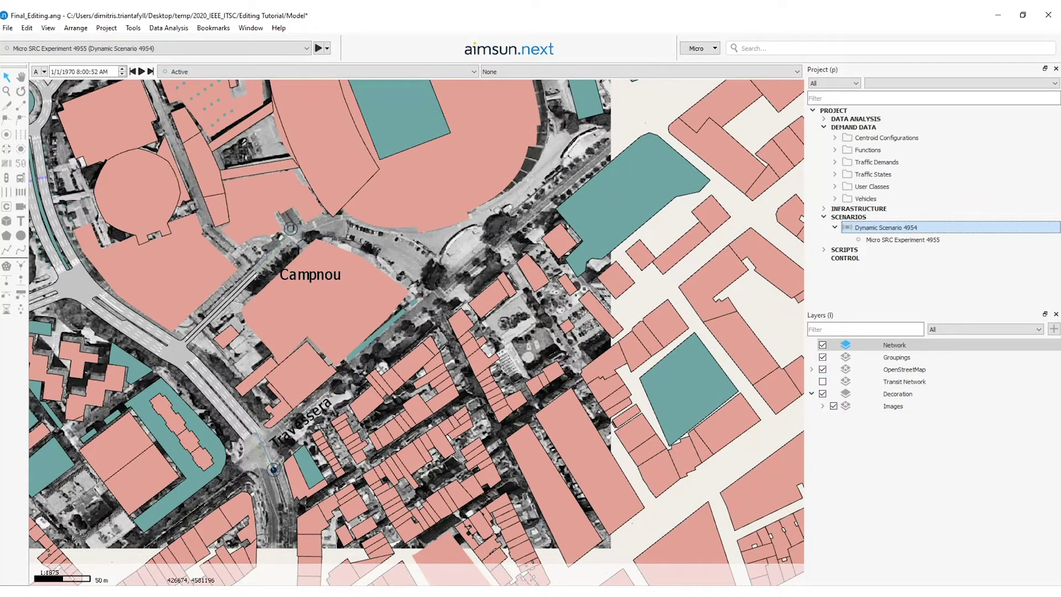
# Review Micro SRC Experiment 4955's settings unchanged and show its actions menu
pyautogui.doubleClick(885, 239)
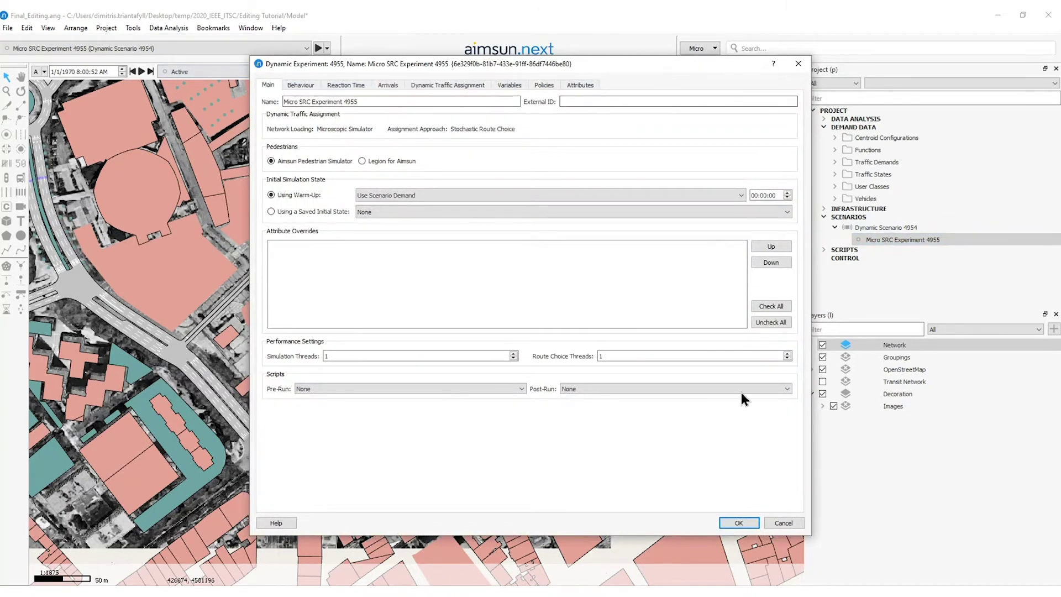
pyautogui.click(739, 524)
pyautogui.rightClick(909, 240)
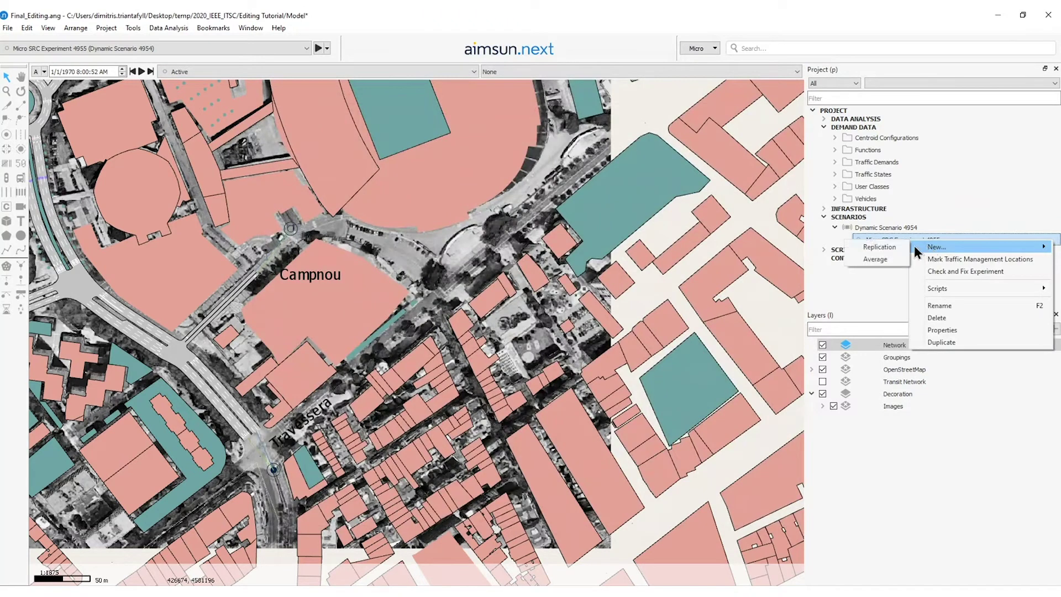
# Create Replication 4957 as a single replication under Micro SRC Experiment 4955
pyautogui.click(879, 246)
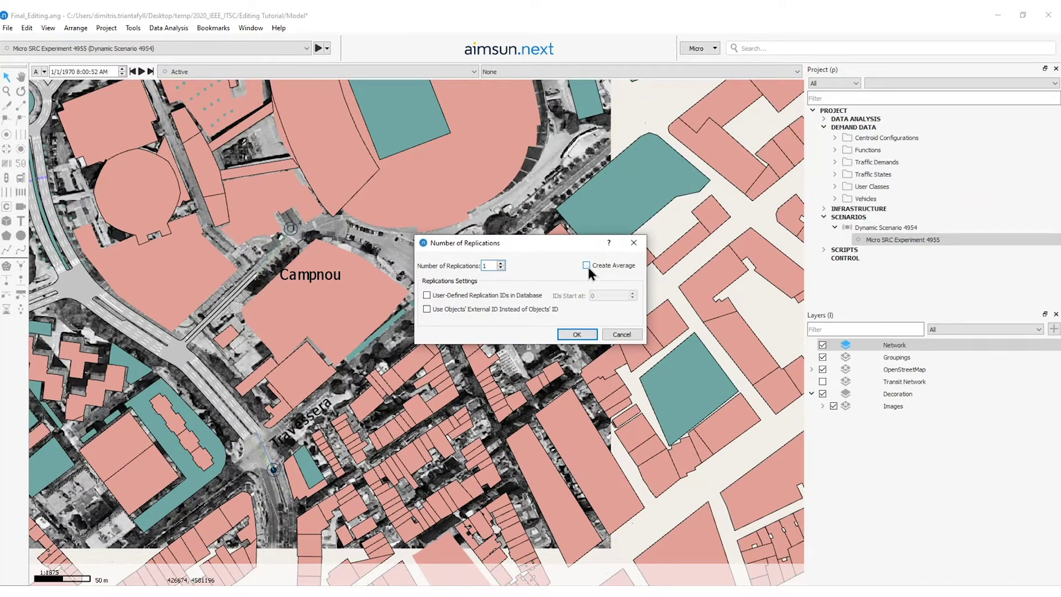
pyautogui.doubleClick(486, 266)
pyautogui.press('BackSpace')
pyautogui.click(580, 334)
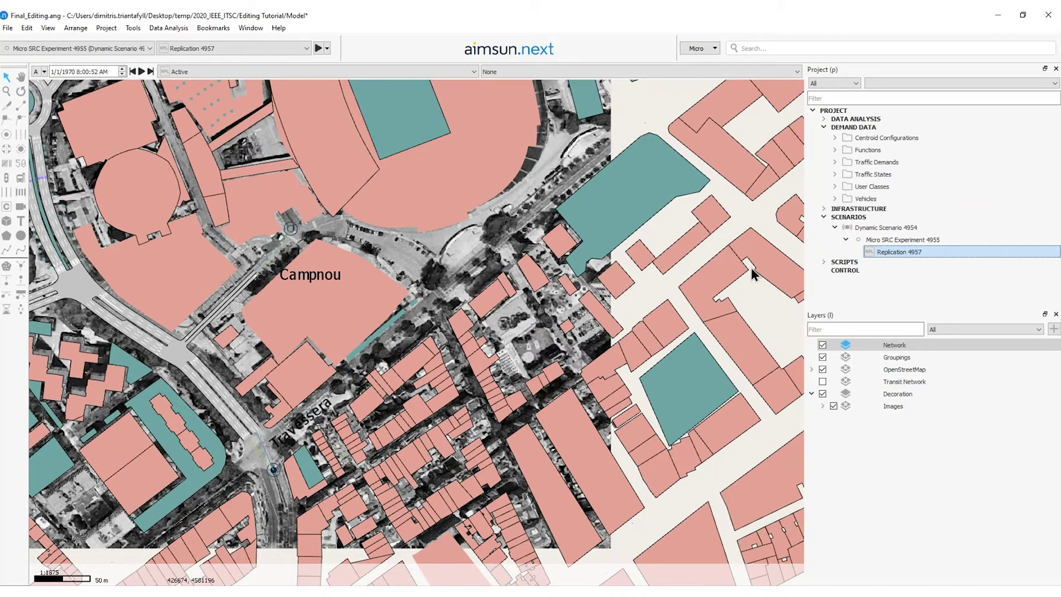
# Run Replication 4957 as an animated simulation, fast-forward, and pause near 8:29 AM
pyautogui.rightClick(885, 253)
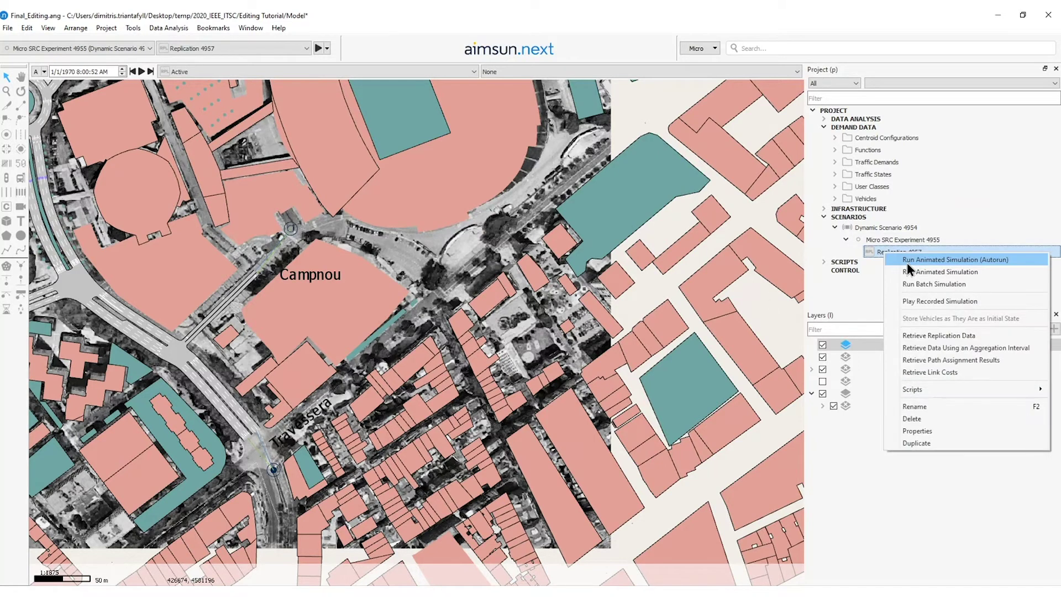
pyautogui.click(908, 263)
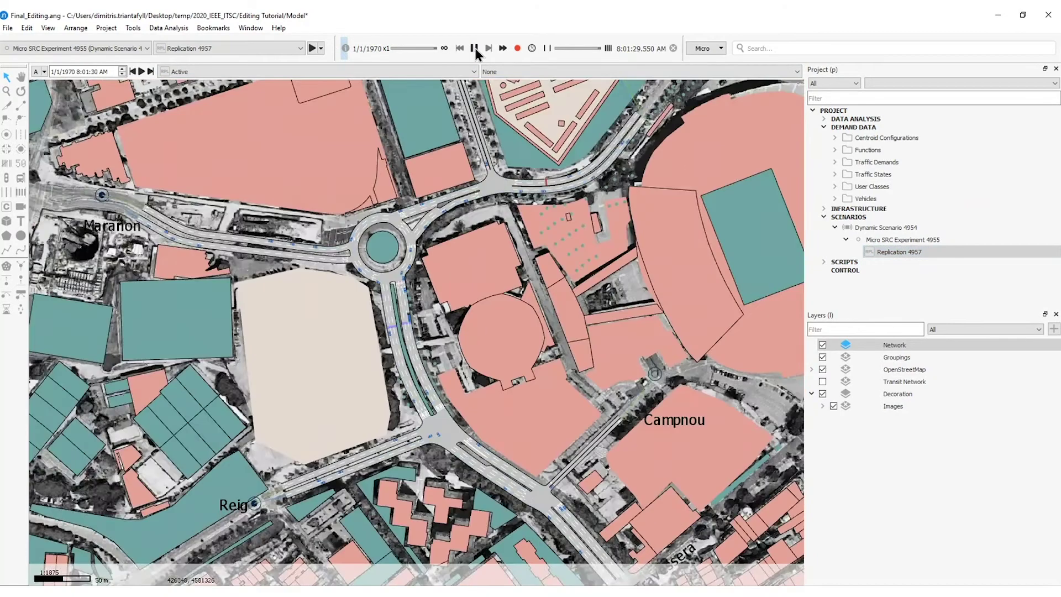
pyautogui.click(475, 49)
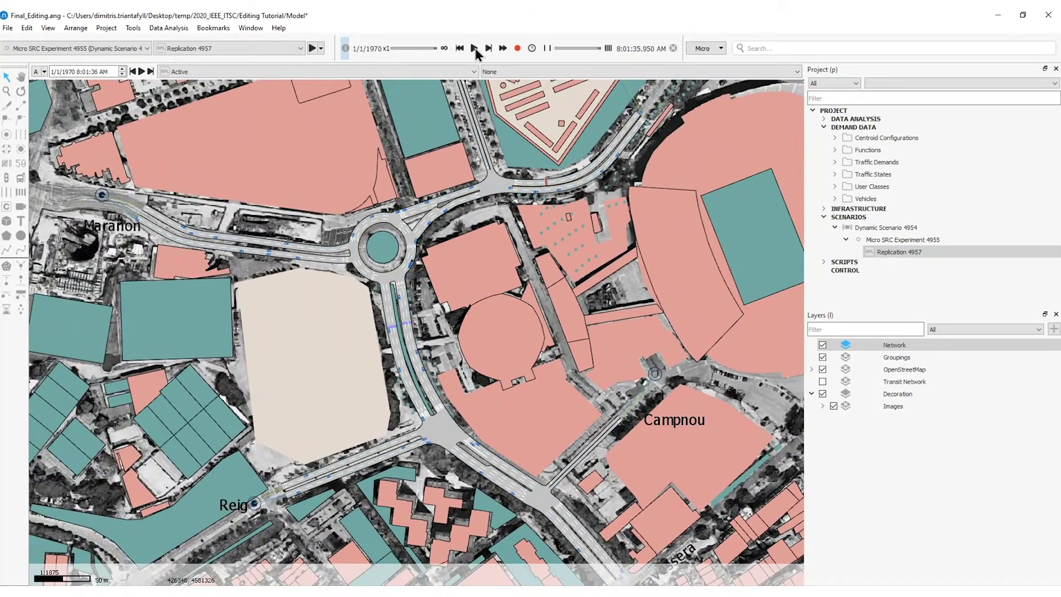
pyautogui.click(503, 48)
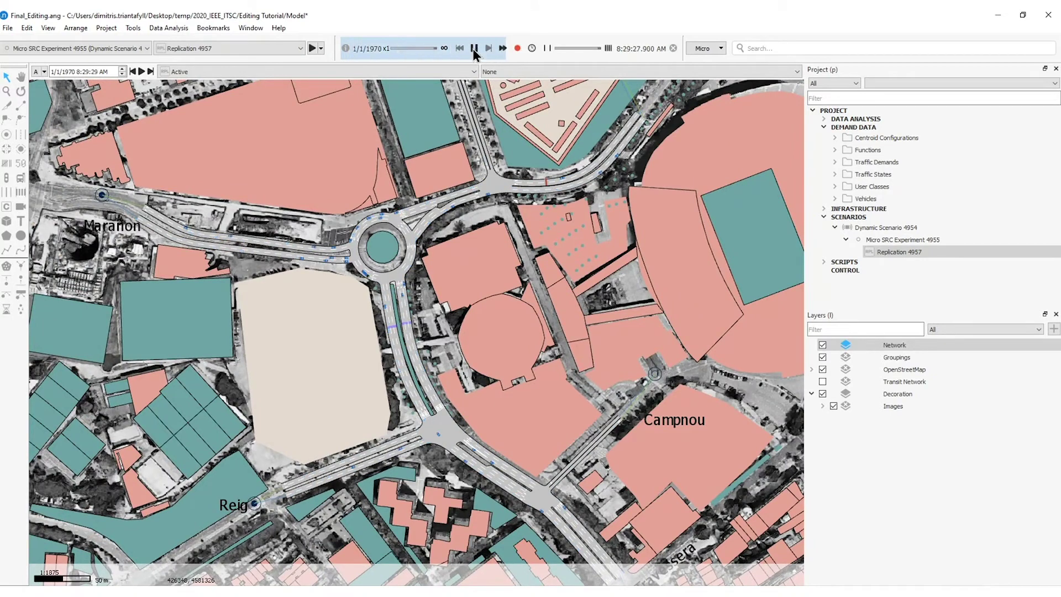
pyautogui.click(474, 48)
# Advance to about 8:30 AM and view the outputs summary, narrowed to reveal the map
pyautogui.click(565, 47)
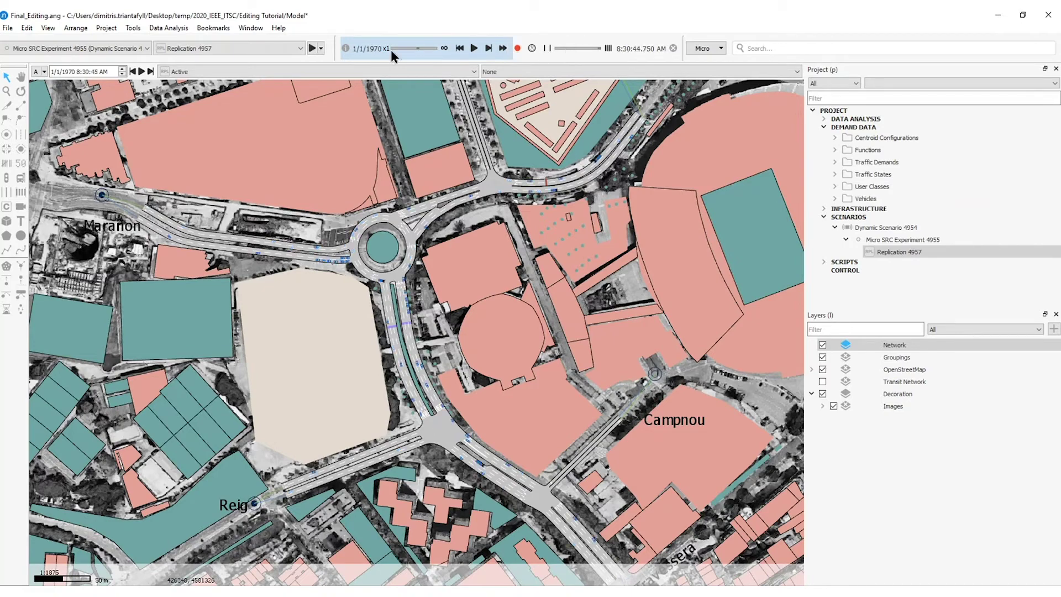
pyautogui.click(347, 50)
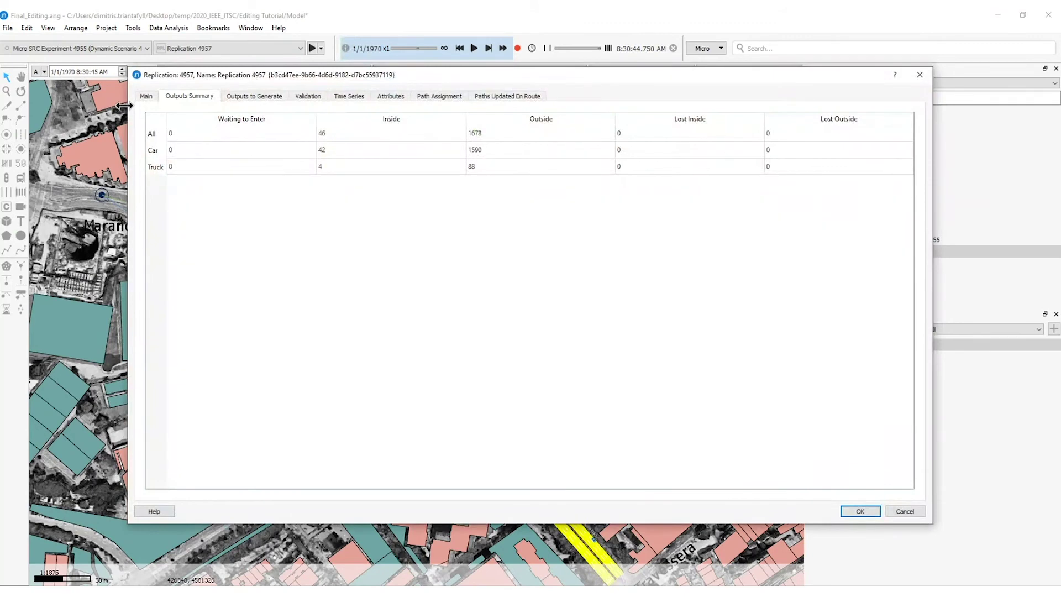
pyautogui.moveTo(127, 105); pyautogui.dragTo(390, 108)
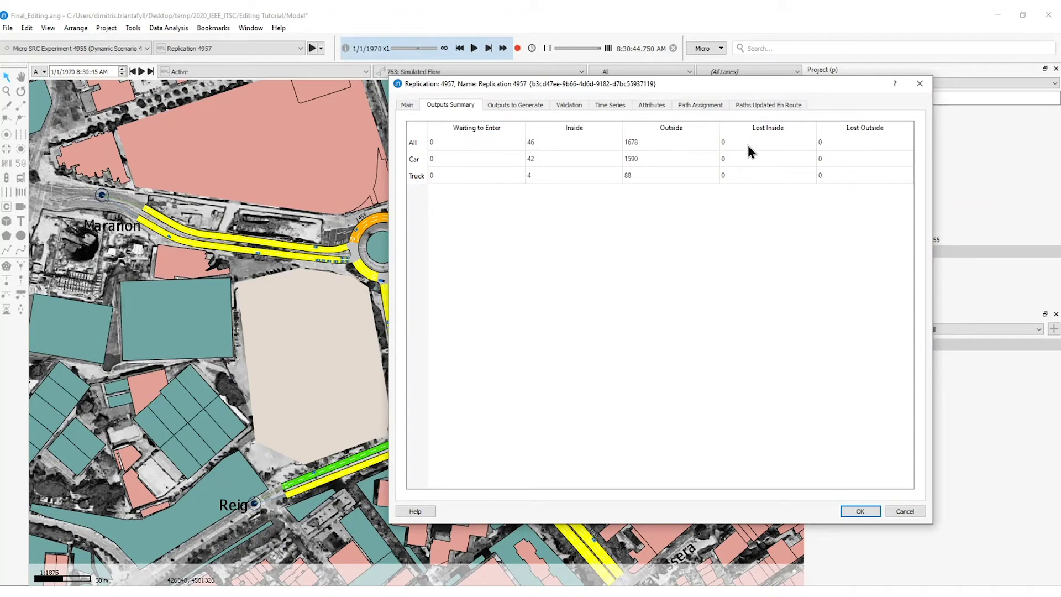
# Close the summary, set the stop time to 8:35:00 AM, and fast-forward to it
pyautogui.click(919, 84)
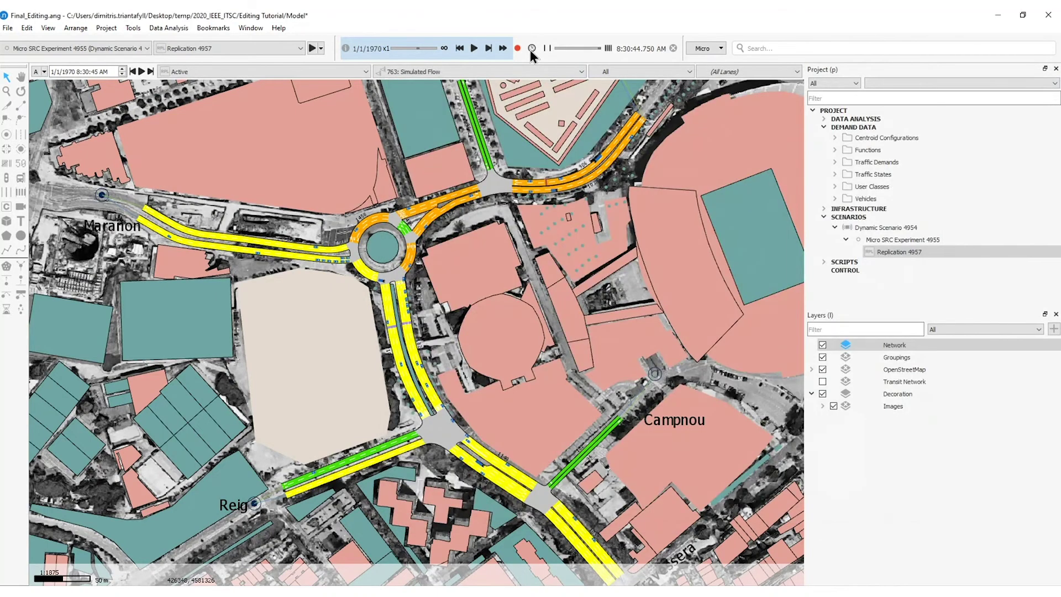
pyautogui.click(530, 49)
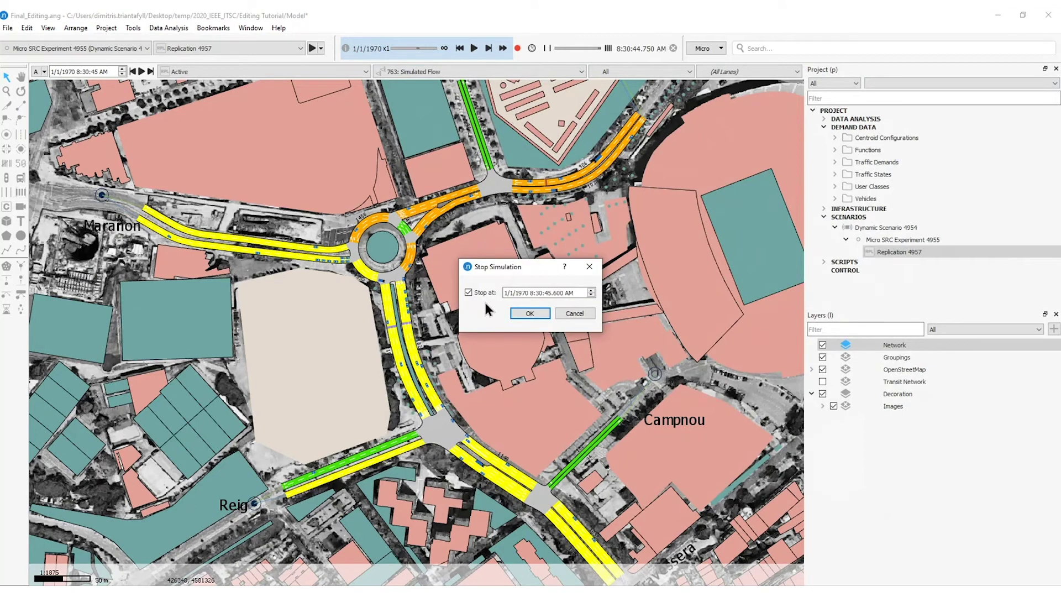
pyautogui.doubleClick(540, 292)
pyautogui.write('35:')
pyautogui.write('00.')
pyautogui.click(535, 314)
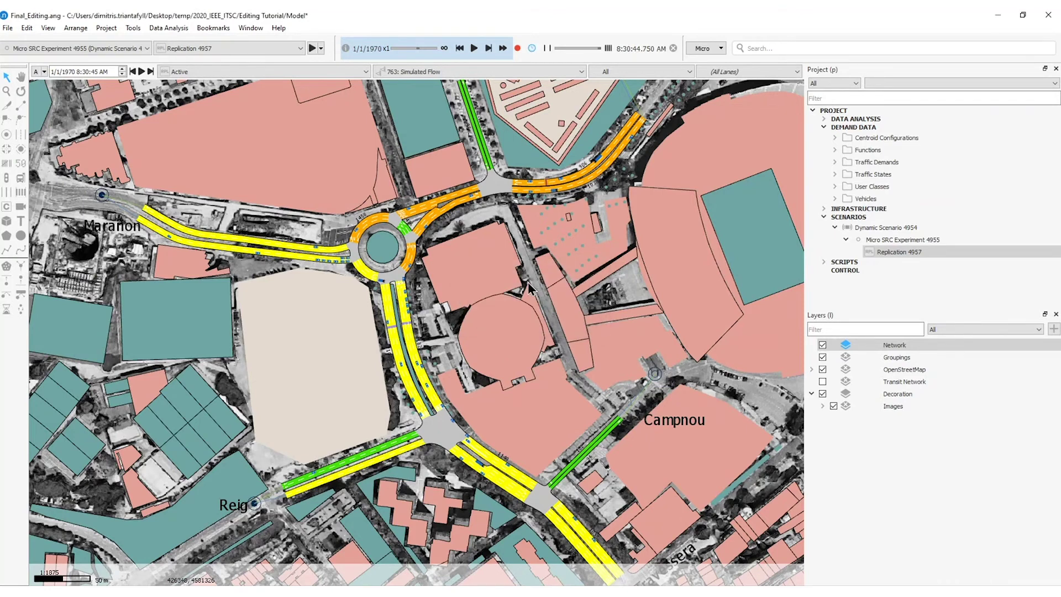
pyautogui.click(501, 47)
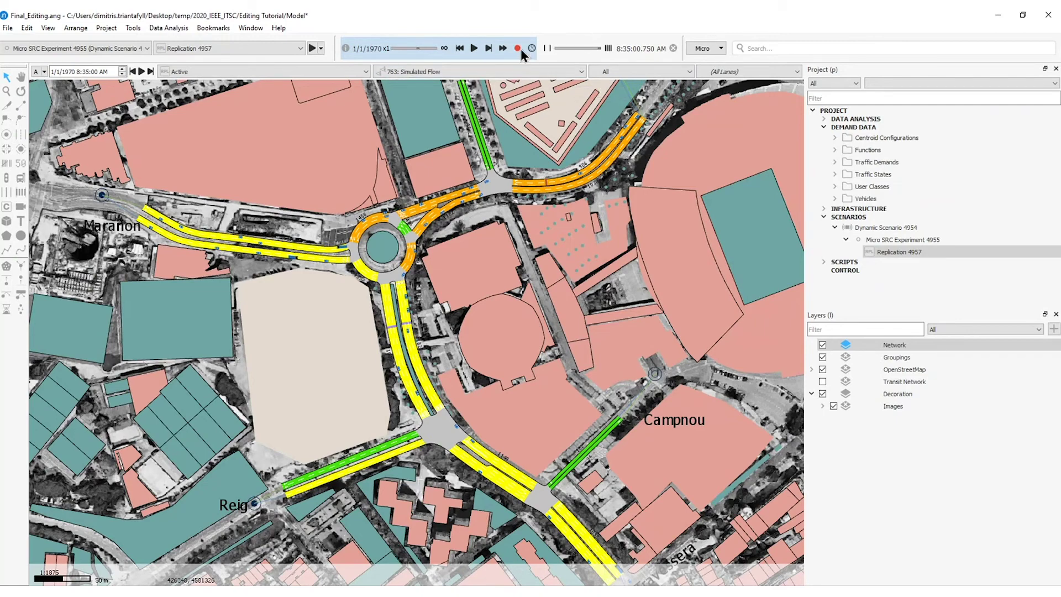
pyautogui.click(30, 30)
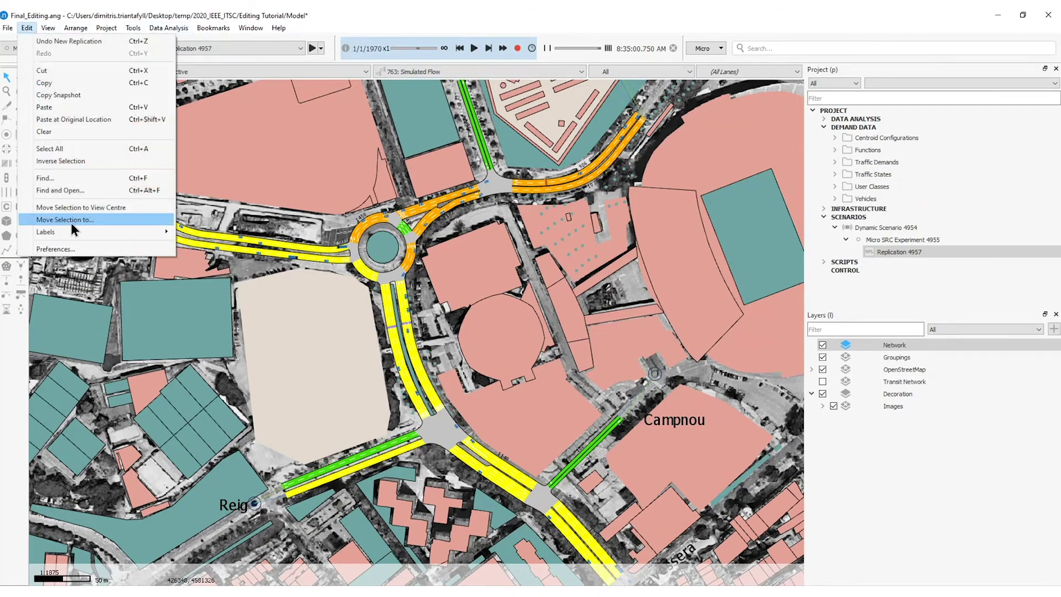
pyautogui.click(82, 248)
pyautogui.click(415, 271)
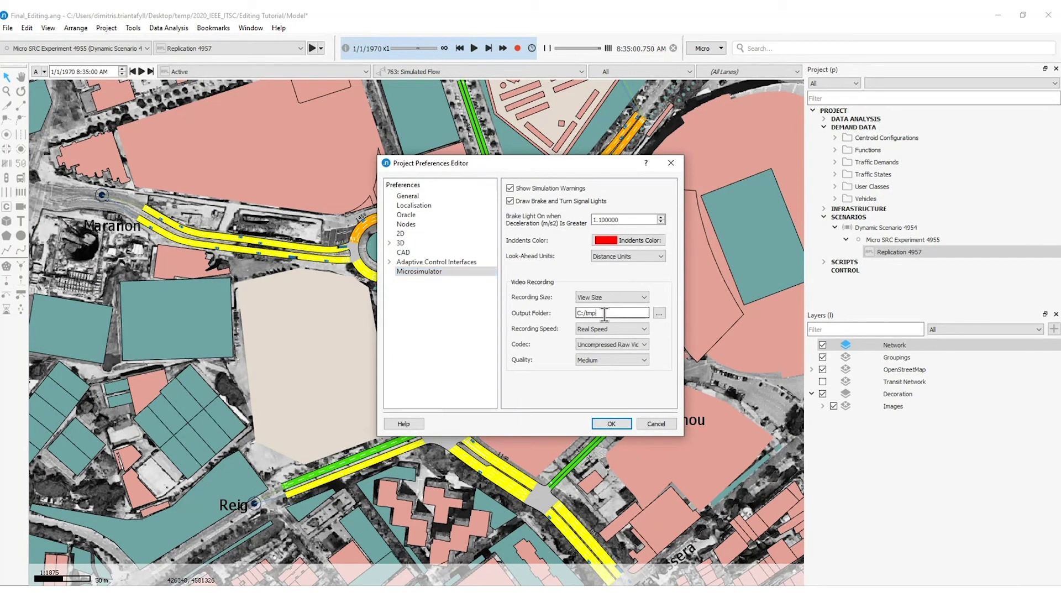
pyautogui.moveTo(604, 313); pyautogui.dragTo(576, 312)
pyautogui.press('Tab')
pyautogui.click(656, 423)
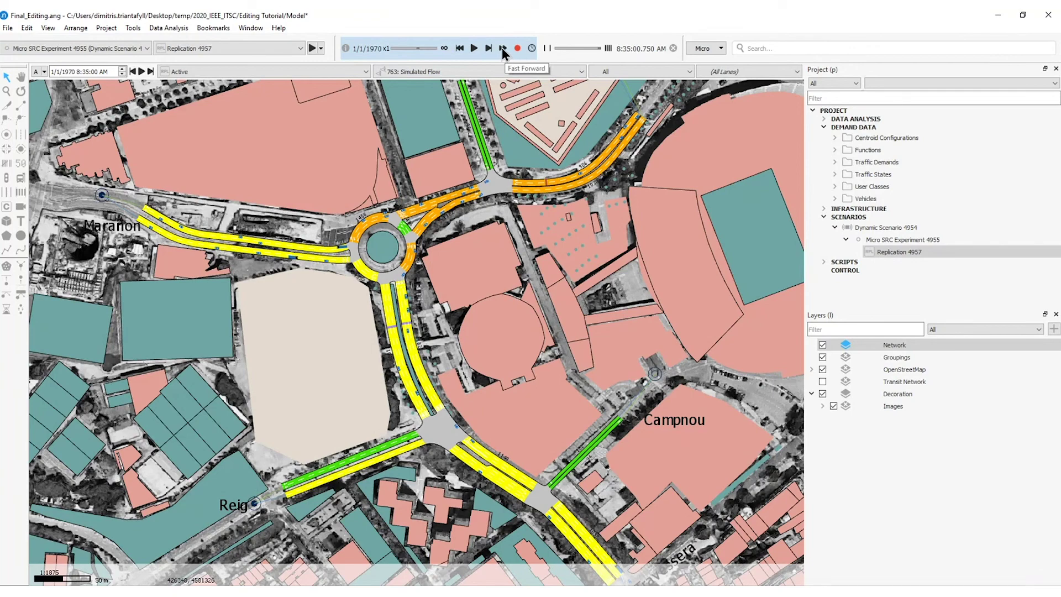
# Fast-forward to 8:59:59 AM, then move and close the outputs summary
pyautogui.click(502, 47)
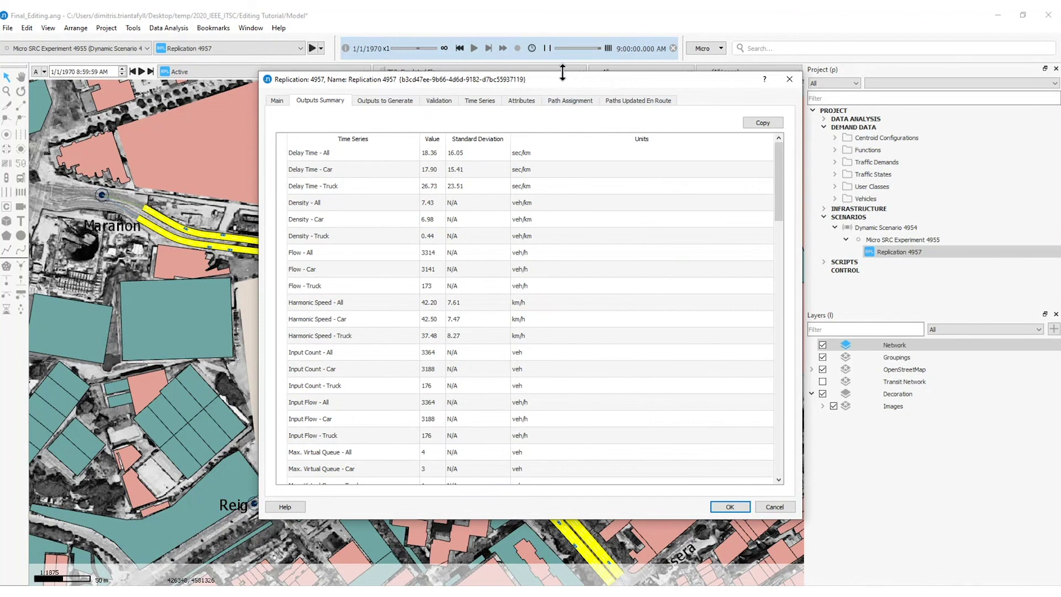
pyautogui.moveTo(550, 83); pyautogui.dragTo(497, 115)
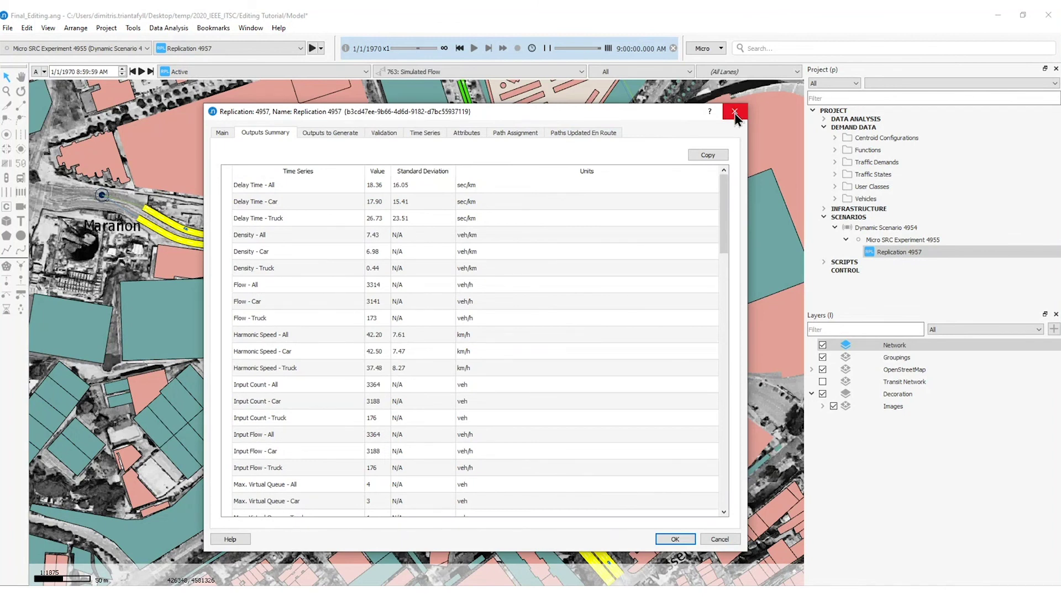
pyautogui.click(736, 113)
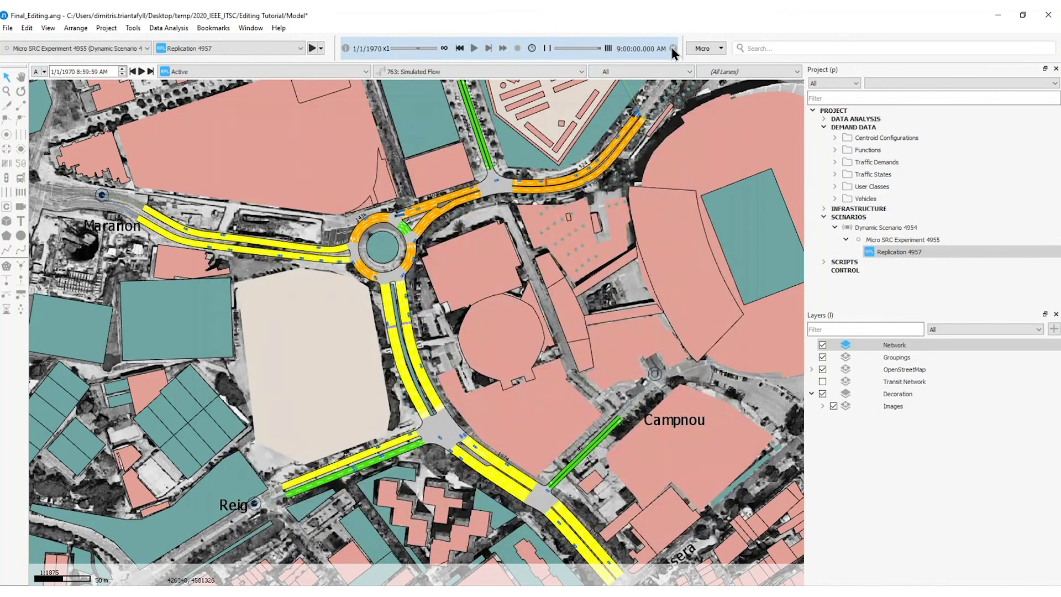